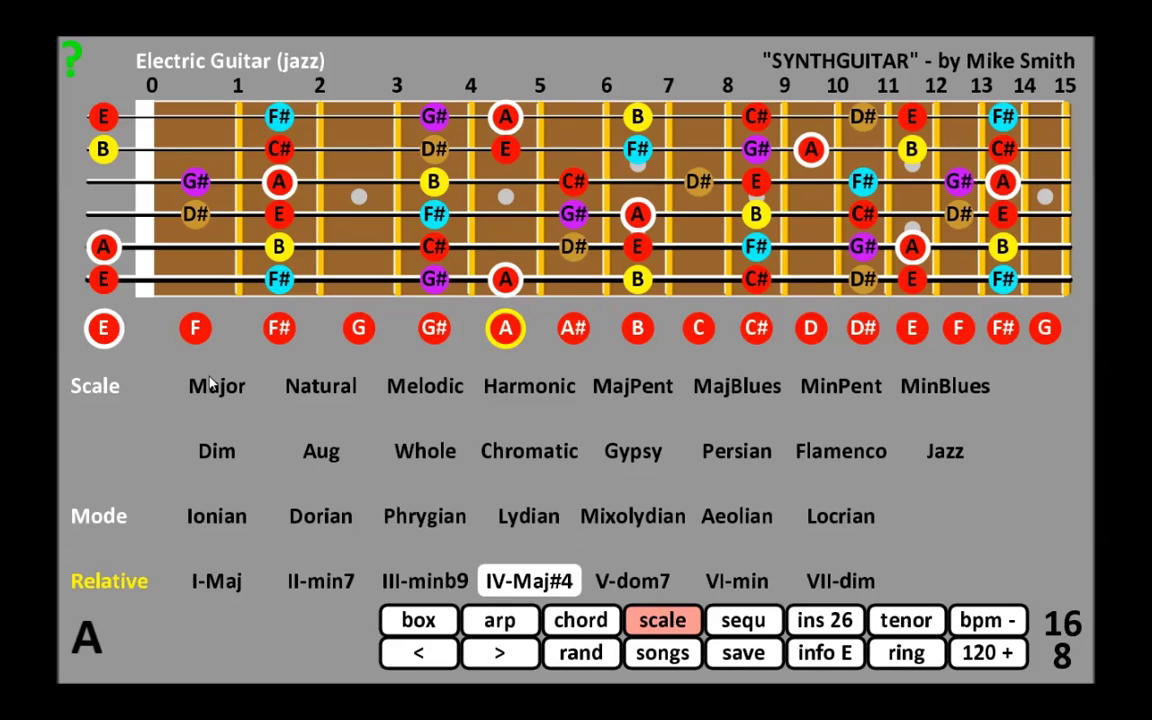
Step: Select the E Major scale and display the E major chord tones E, G# and B
left_click(211, 385)
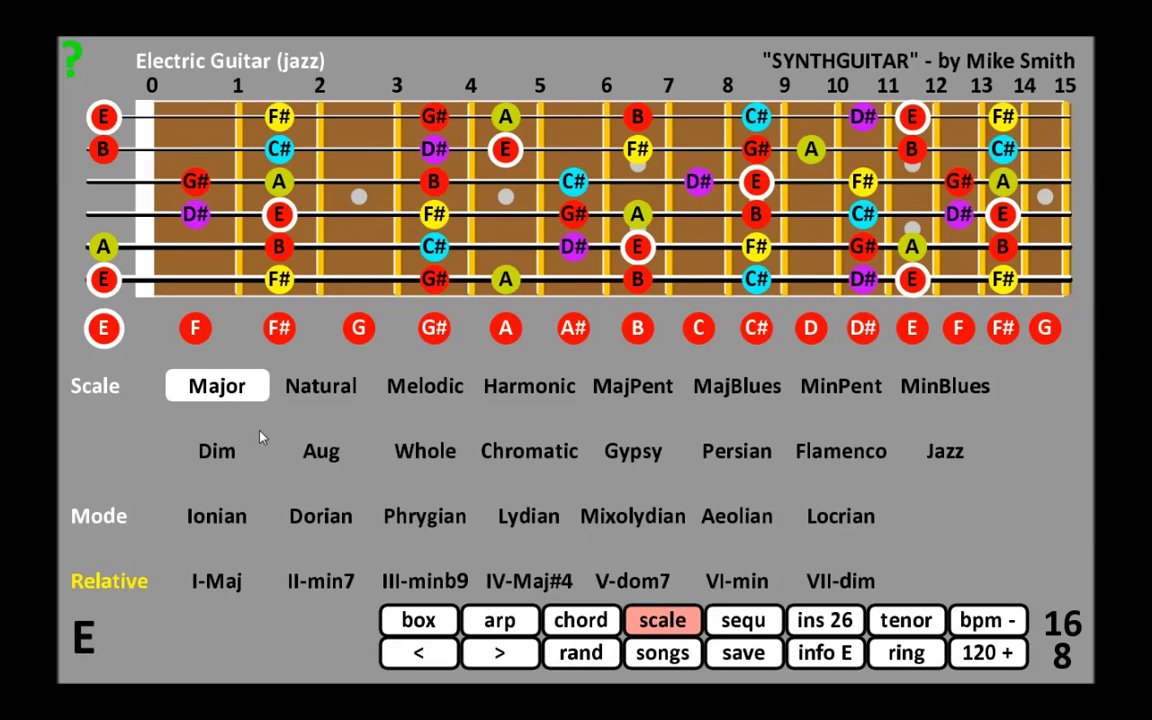
left_click(592, 624)
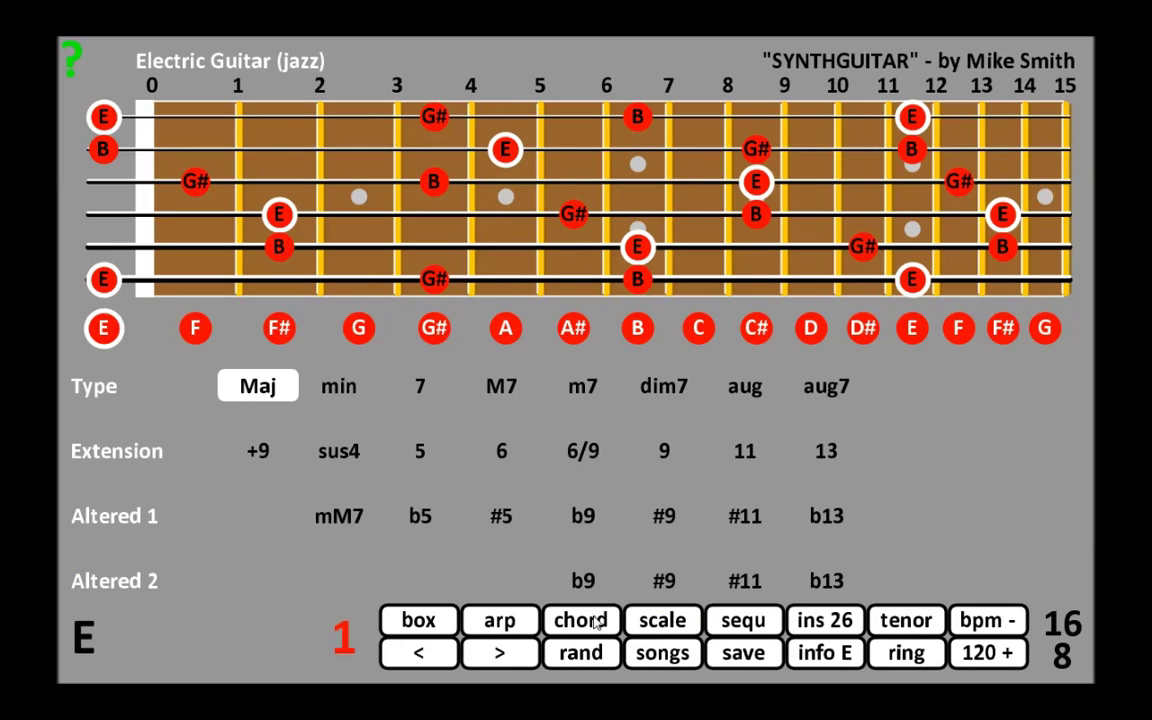
Step: Step the E major chord inversion through 5/5 and 2/5 to 4/5, then show the style patterns
left_click(589, 621)
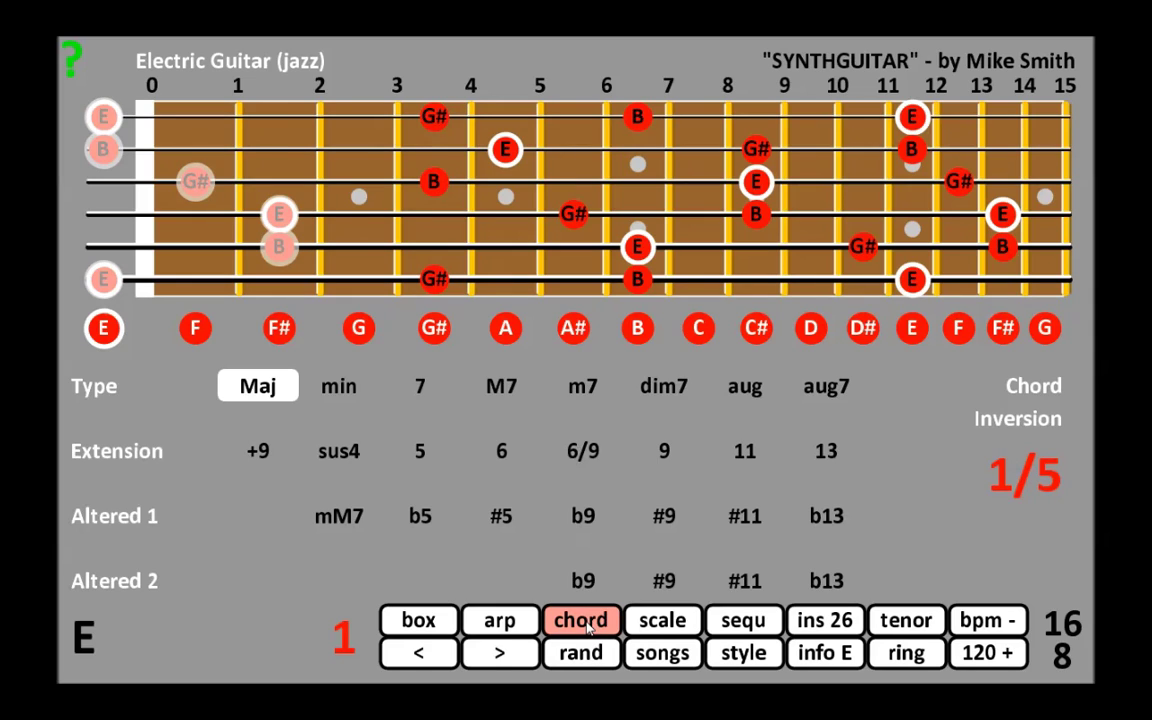
left_click(422, 657)
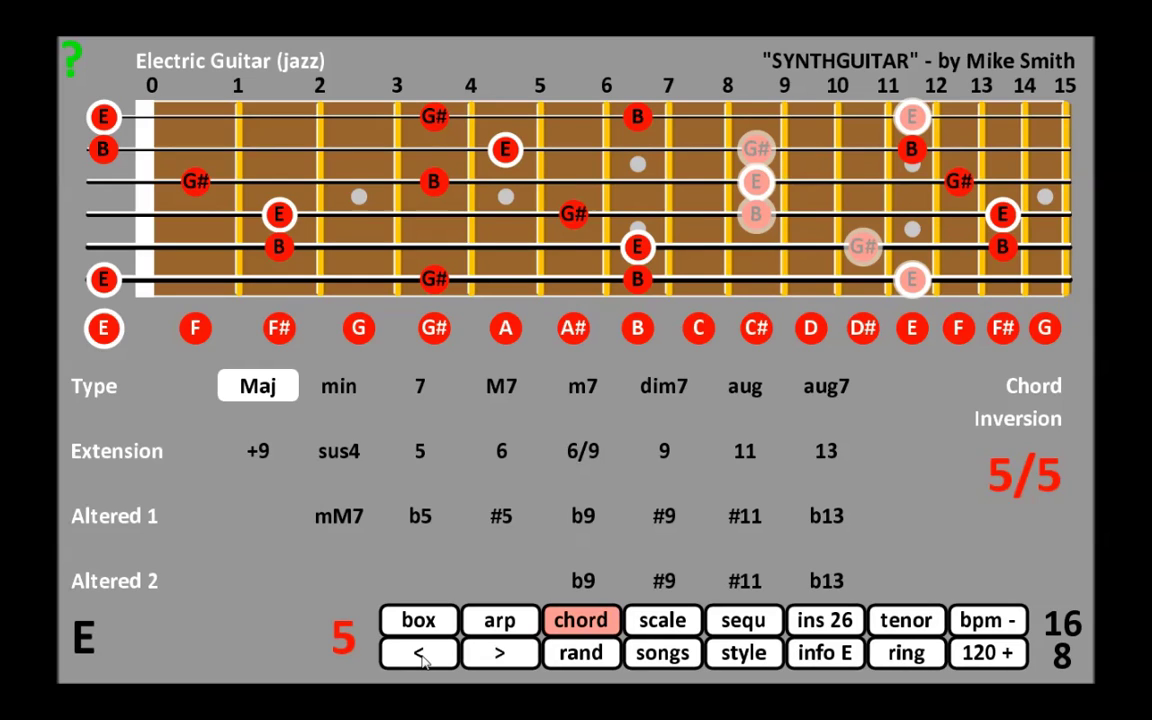
left_click(423, 655)
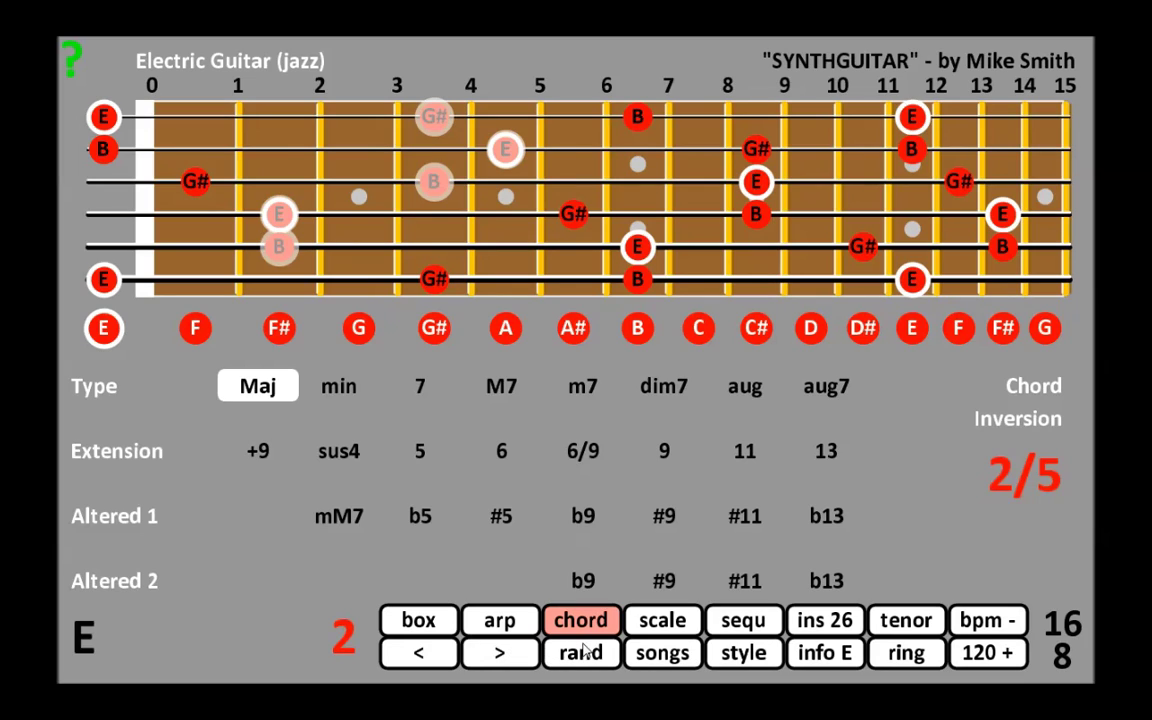
left_click(104, 282)
left_click(489, 664)
left_click(489, 664)
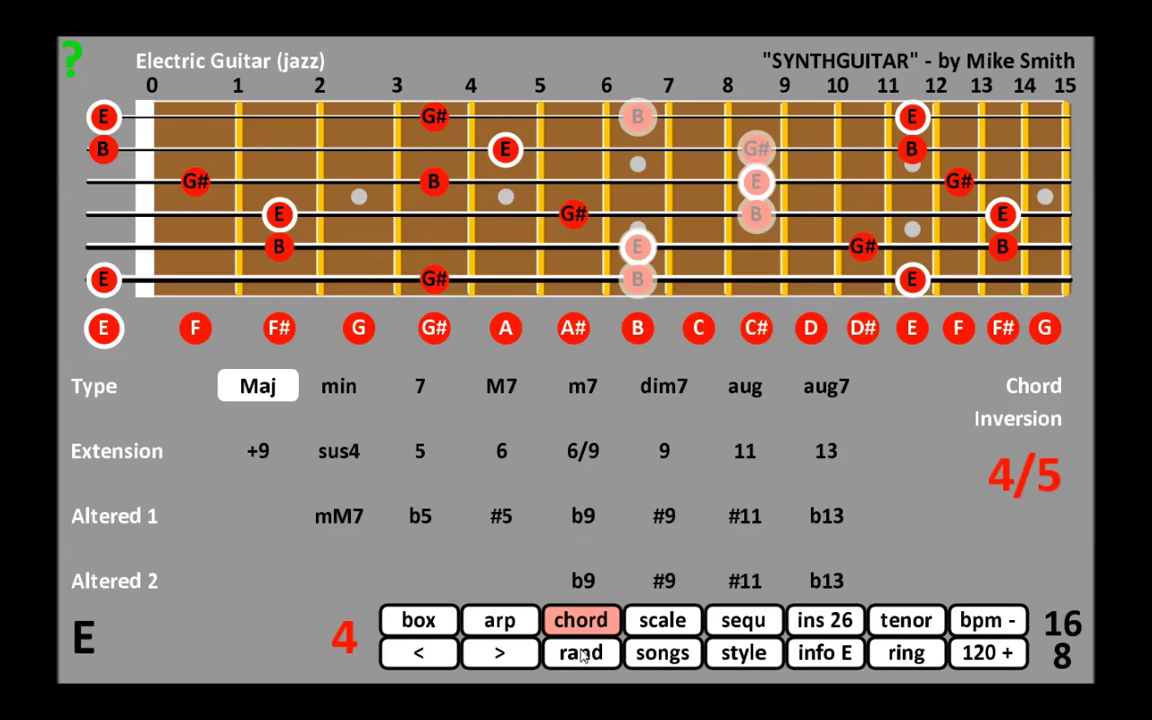
left_click(744, 660)
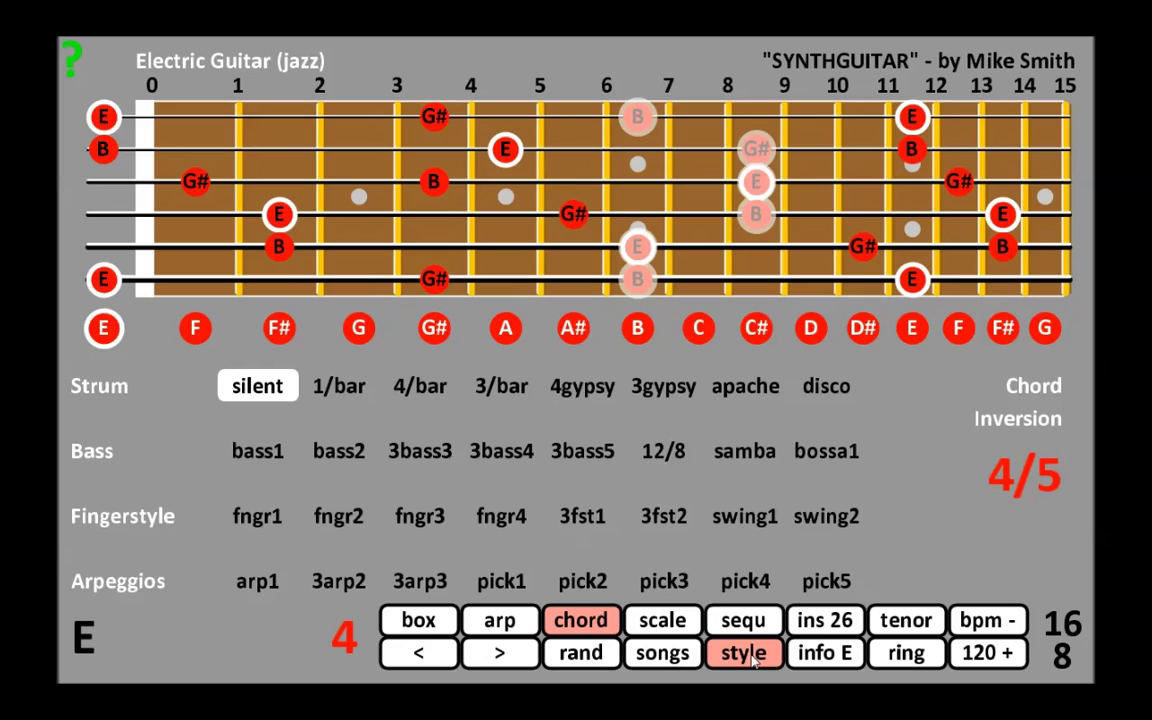
Step: Try the bass1, fngr2 and pick1 patterns, then set the strum from silent to 3/bar
left_click(268, 456)
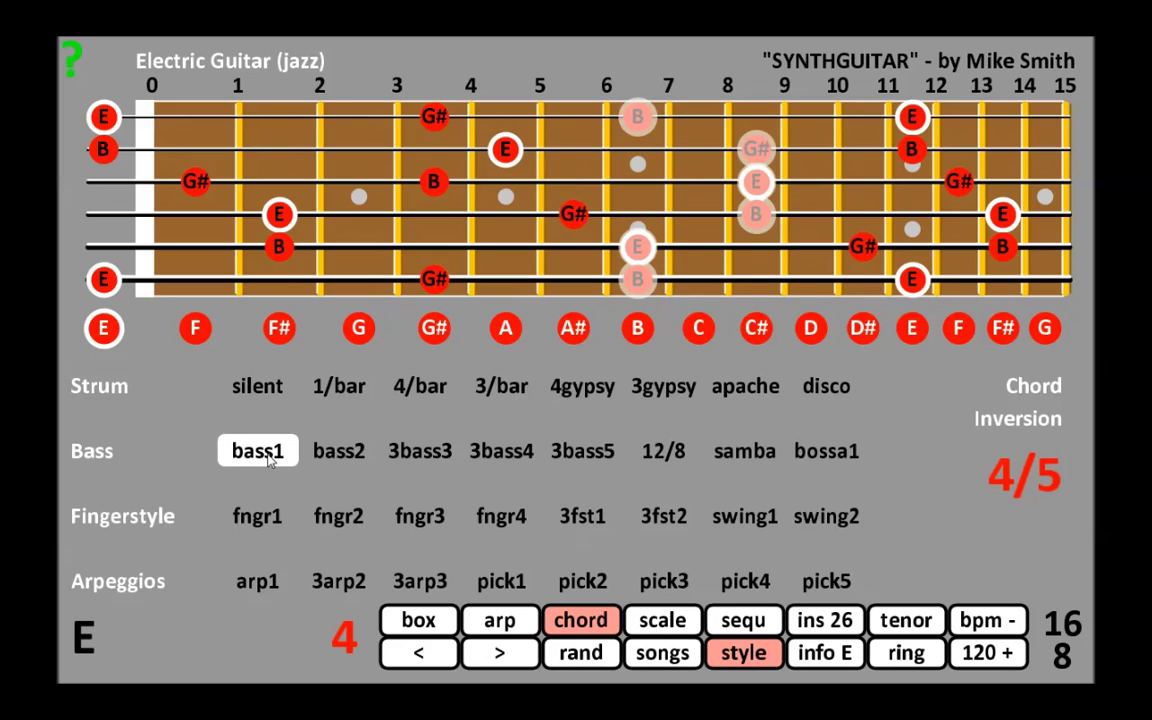
left_click(355, 520)
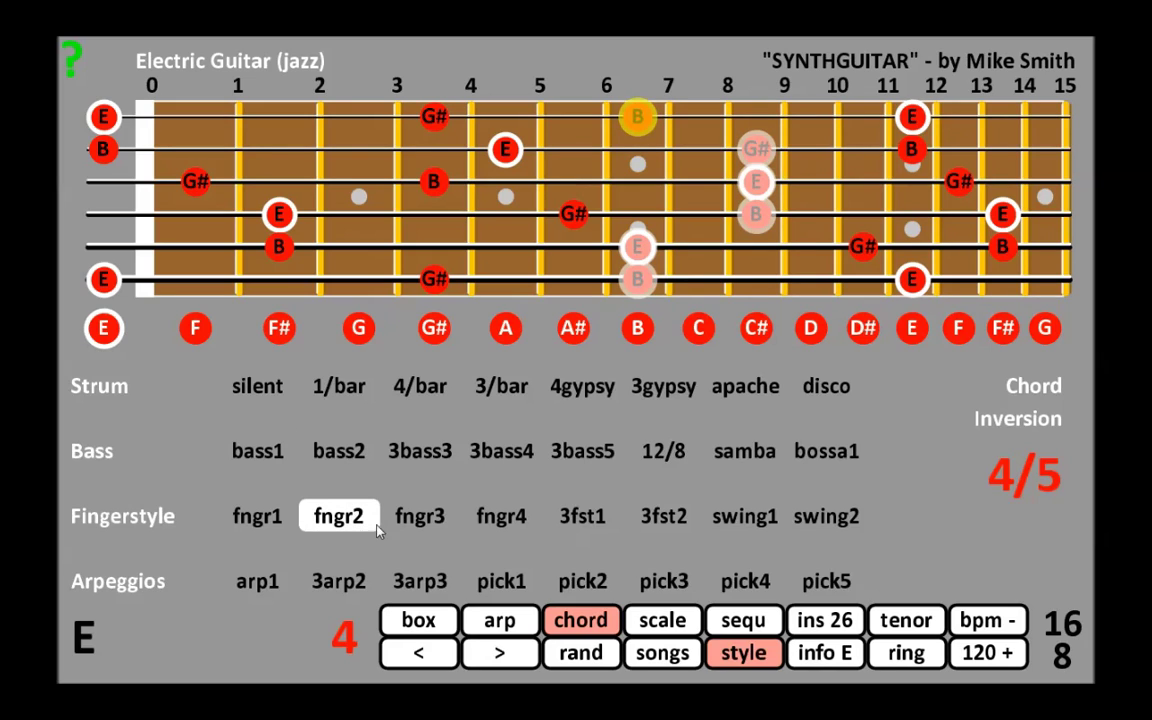
left_click(511, 583)
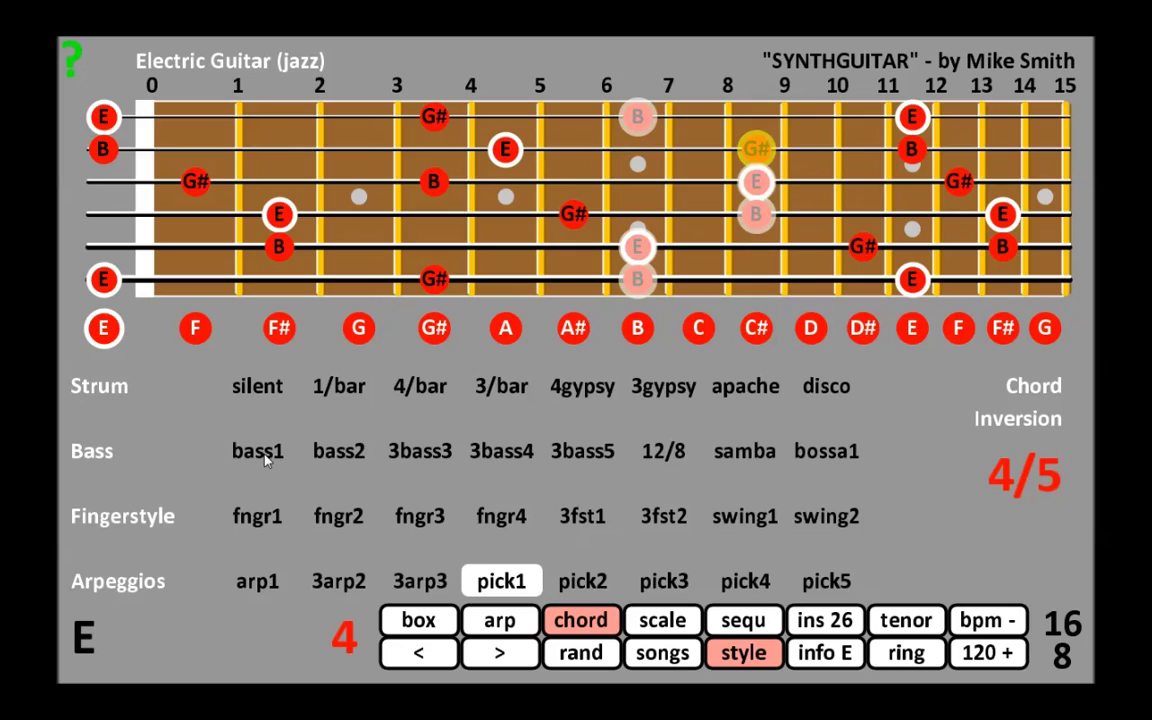
left_click(266, 388)
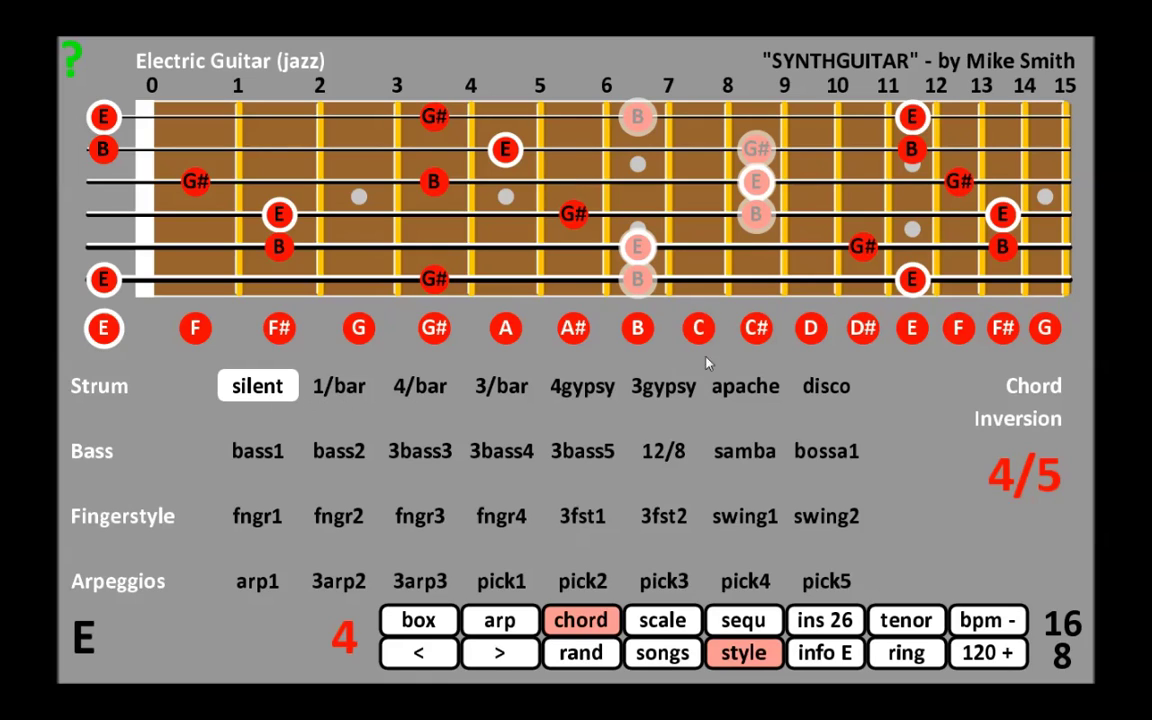
left_click(501, 386)
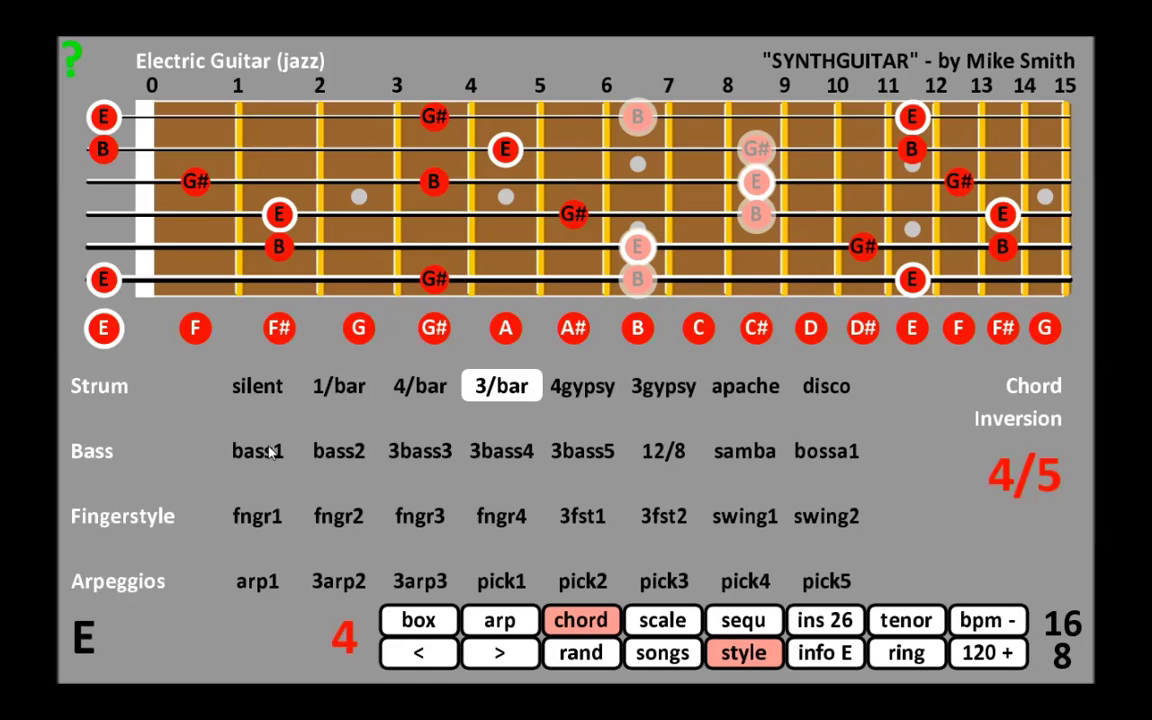
Step: Switch the bass from bass1 to 3bass3, with fngr1 fingerstyle and pick1 arpeggio
left_click(266, 451)
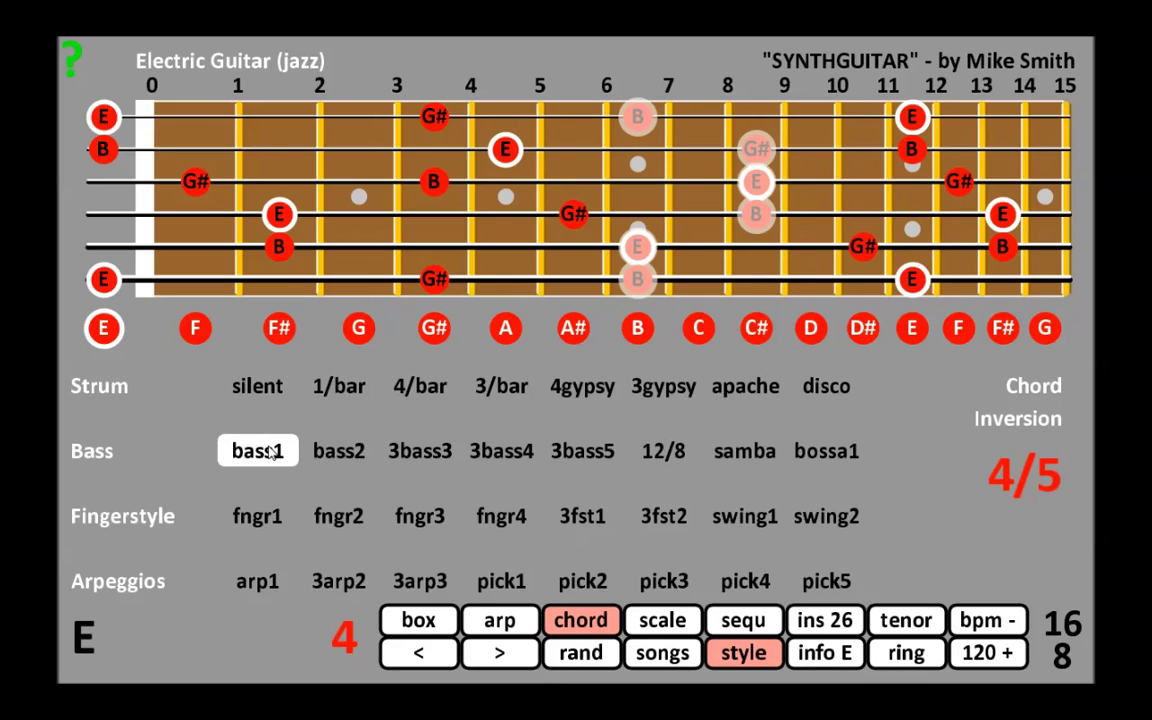
left_click(408, 454)
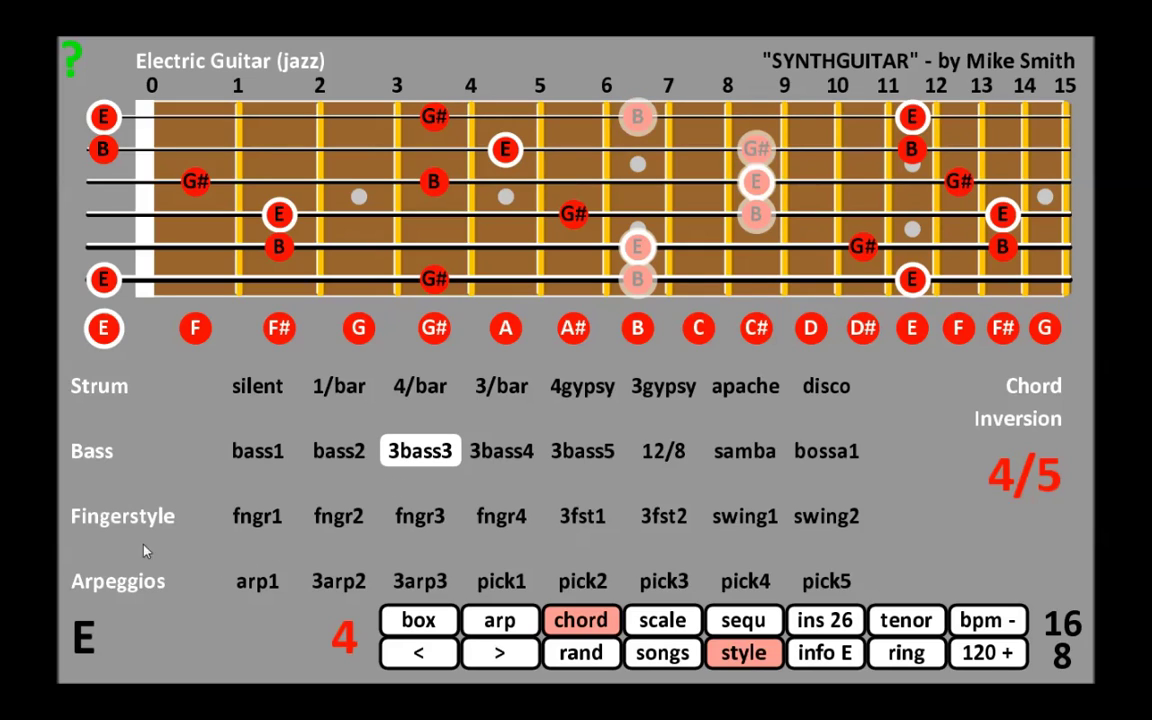
left_click(267, 521)
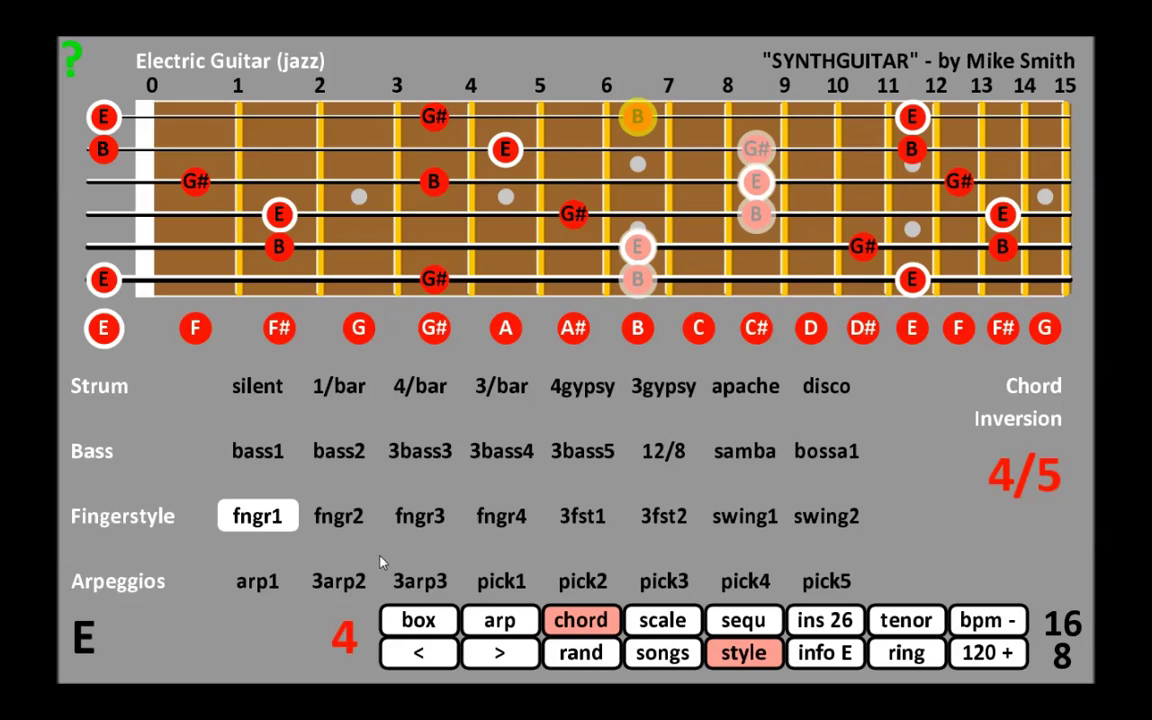
left_click(505, 585)
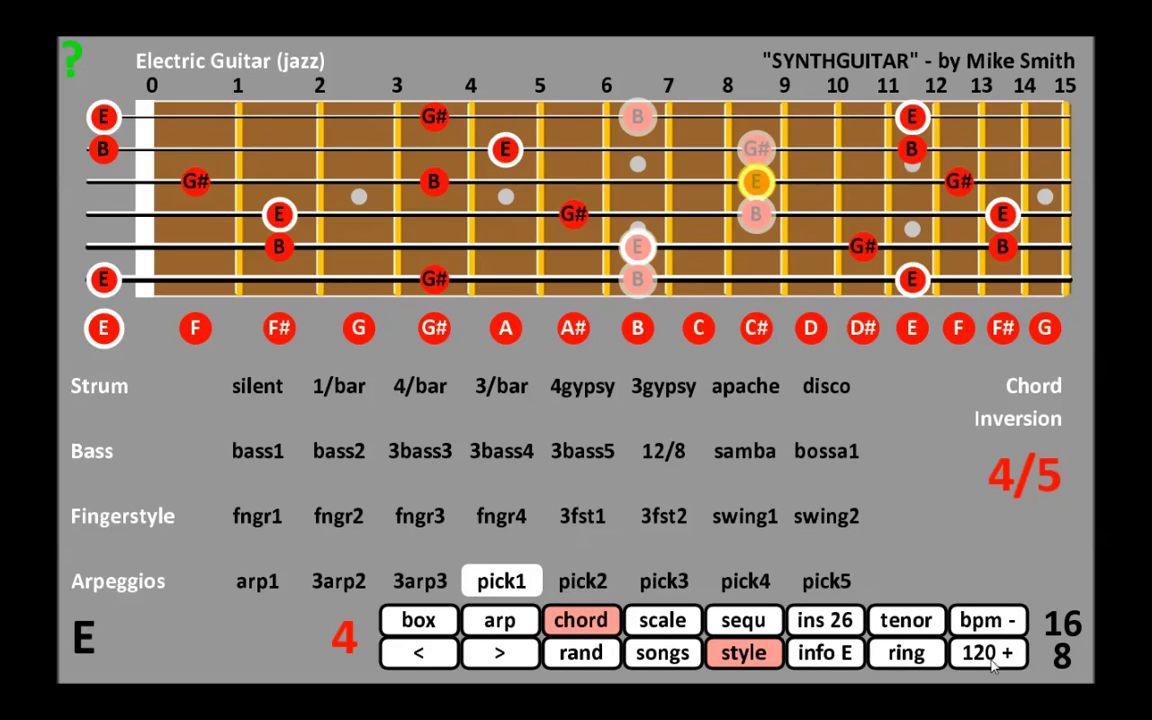
Step: Set the time signature to 16/16, use the pick3 arpeggio, and change the chord to A
left_click(1062, 660)
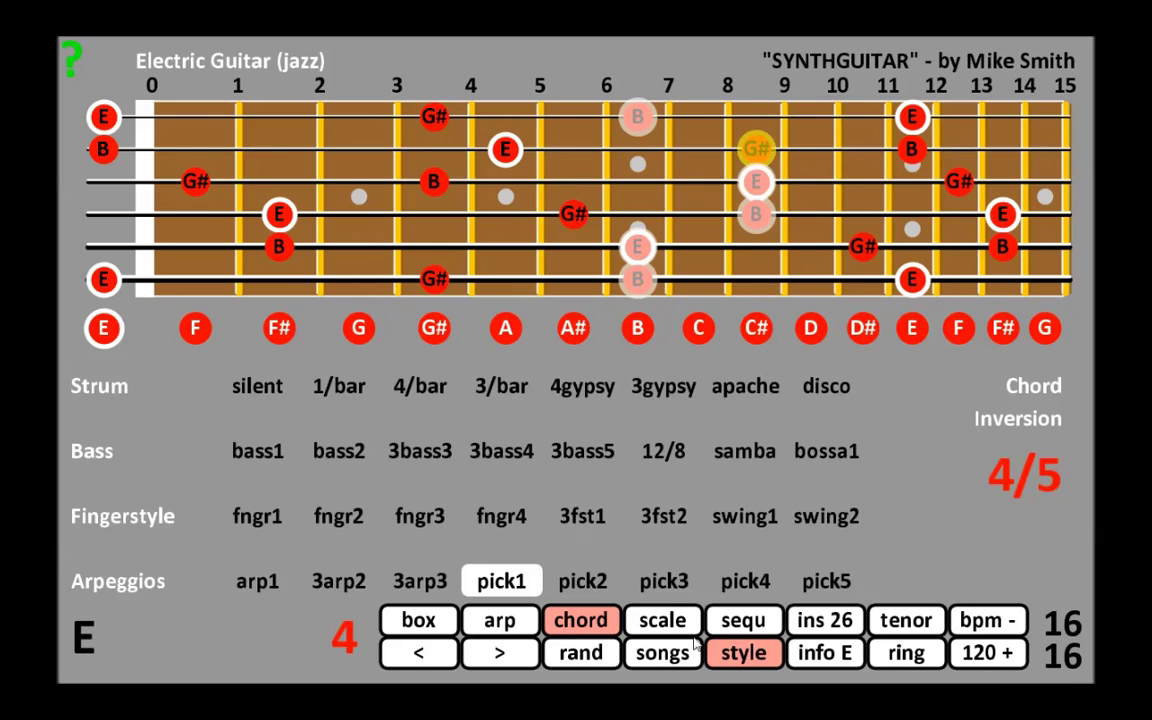
left_click(664, 582)
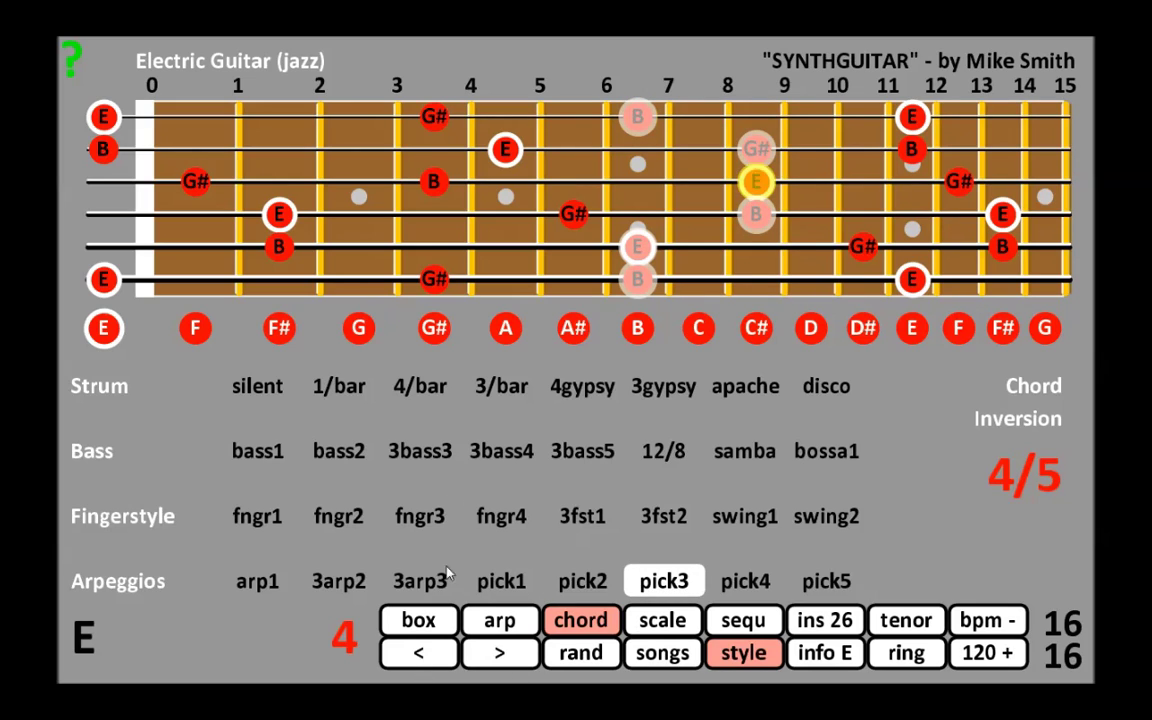
left_click(505, 328)
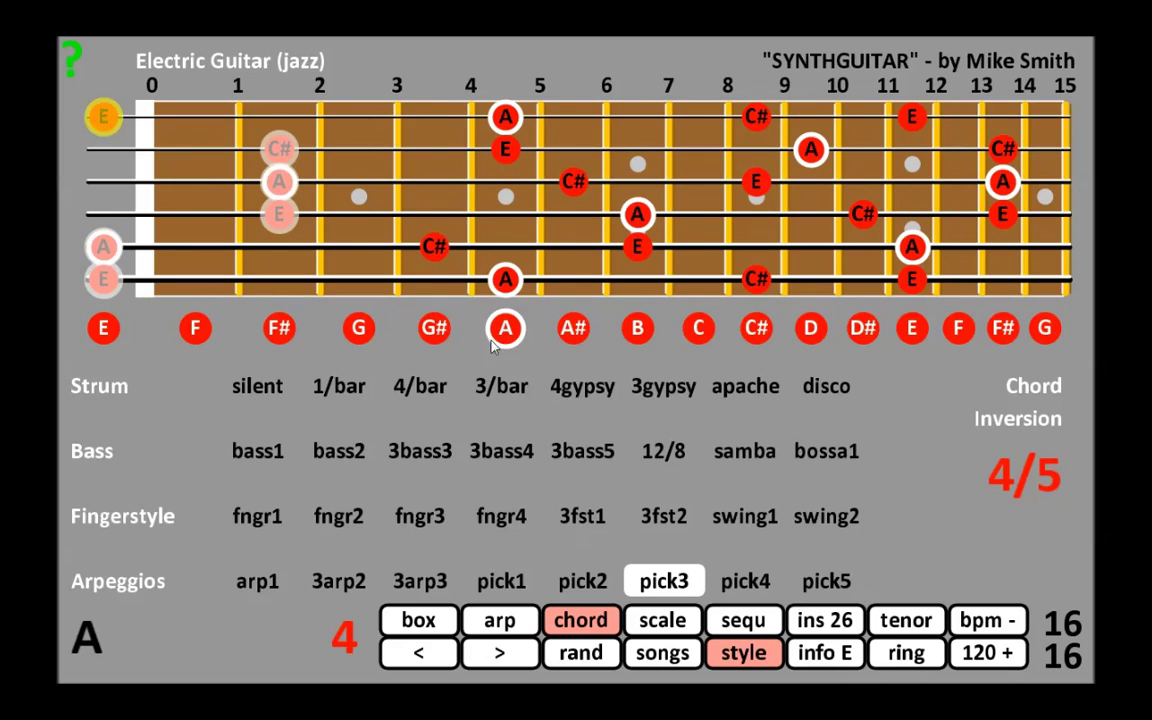
Step: Audition the E, B and A chords, return to E, and apply the bass1 bass pattern
left_click(128, 329)
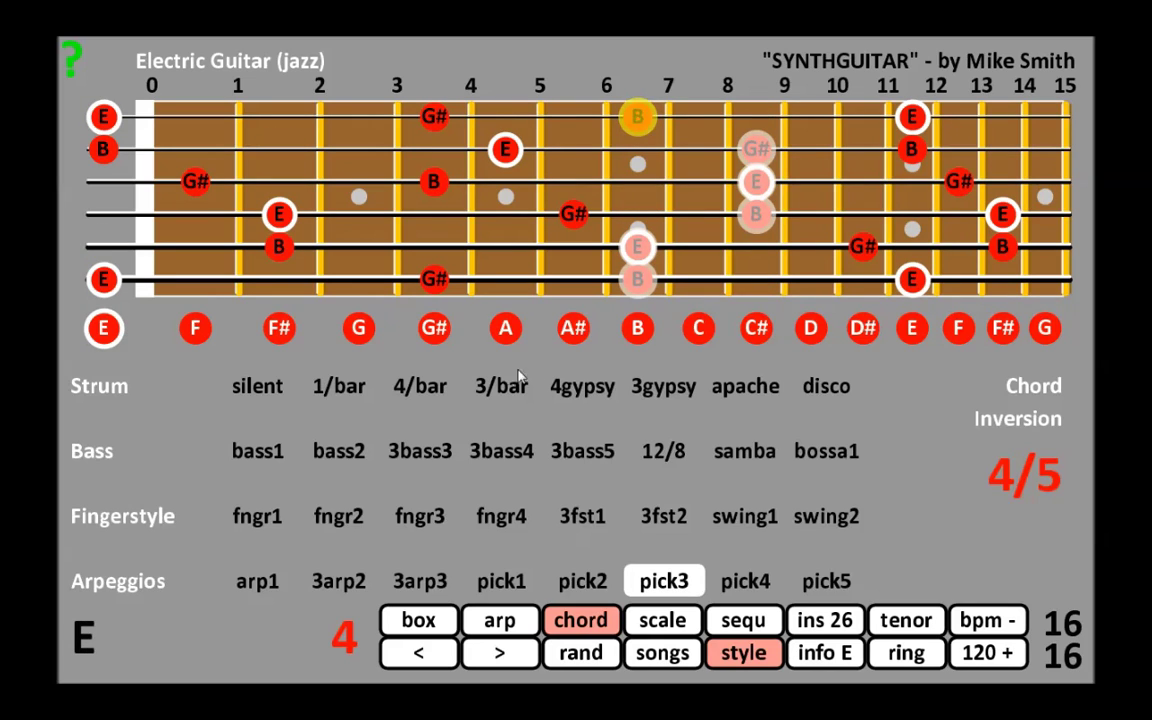
left_click(638, 332)
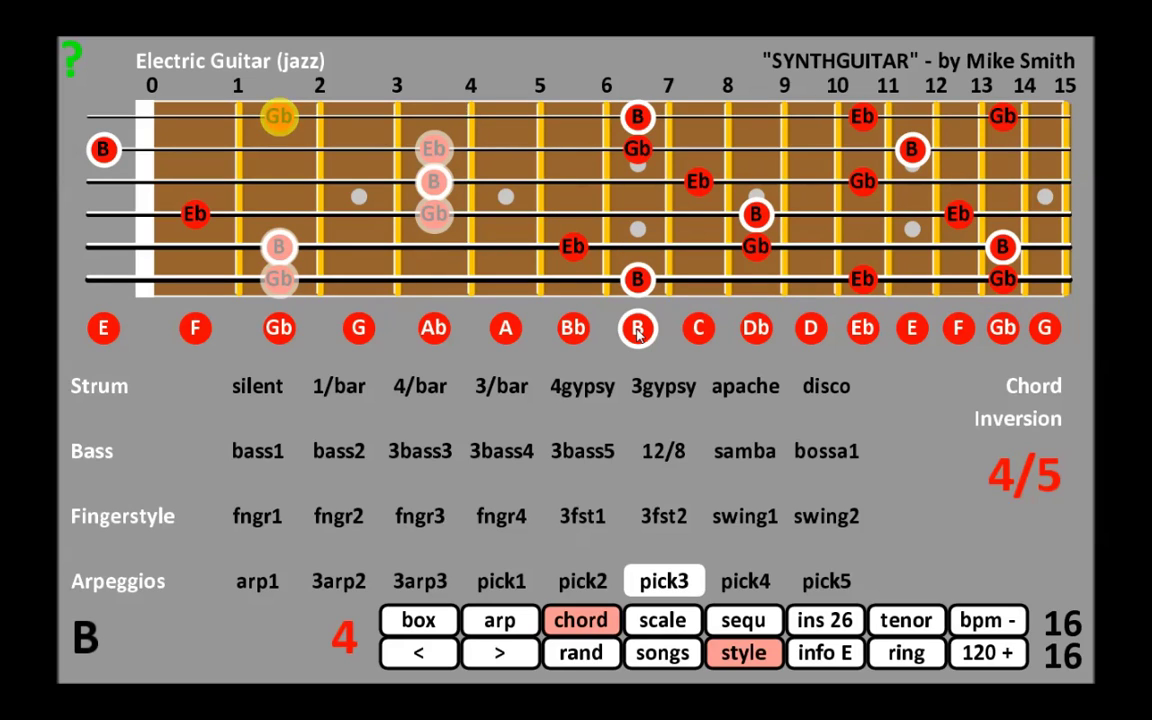
left_click(505, 330)
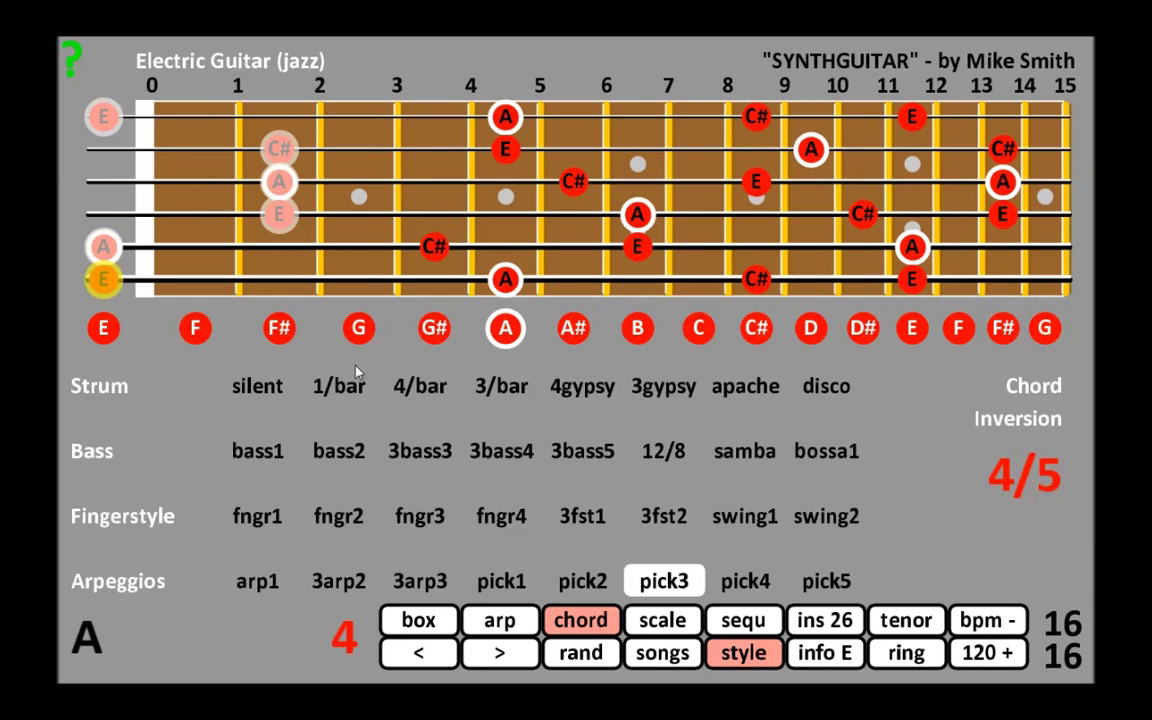
left_click(104, 330)
left_click(260, 387)
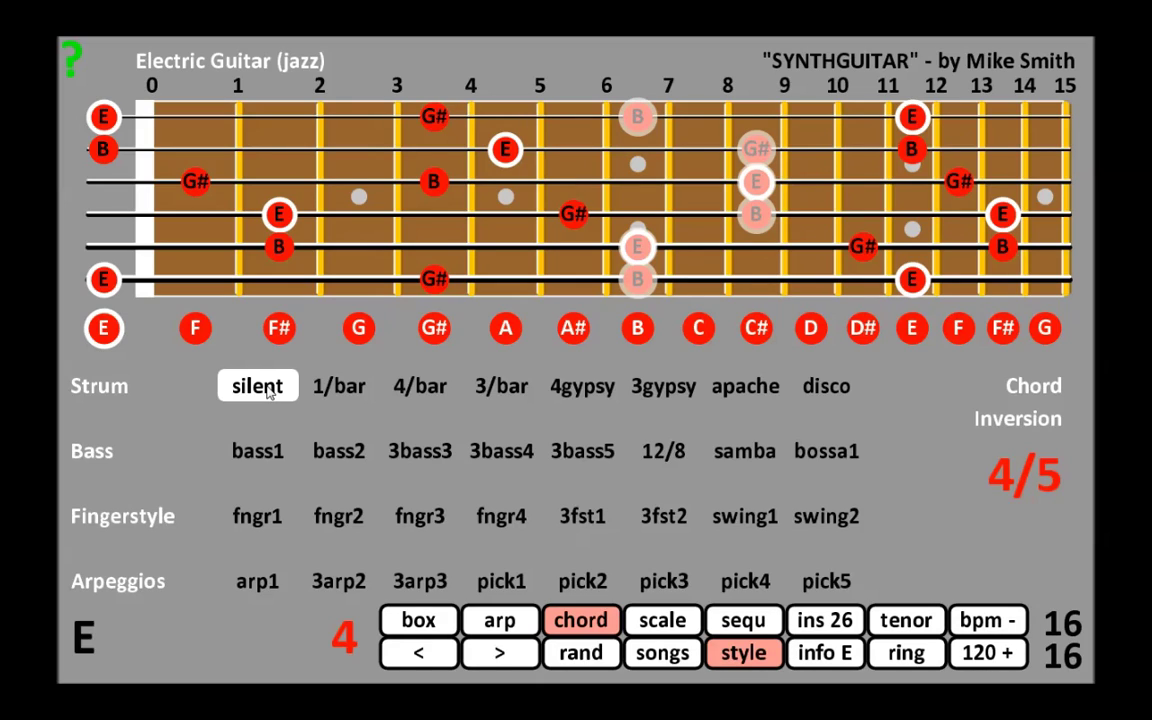
left_click(257, 451)
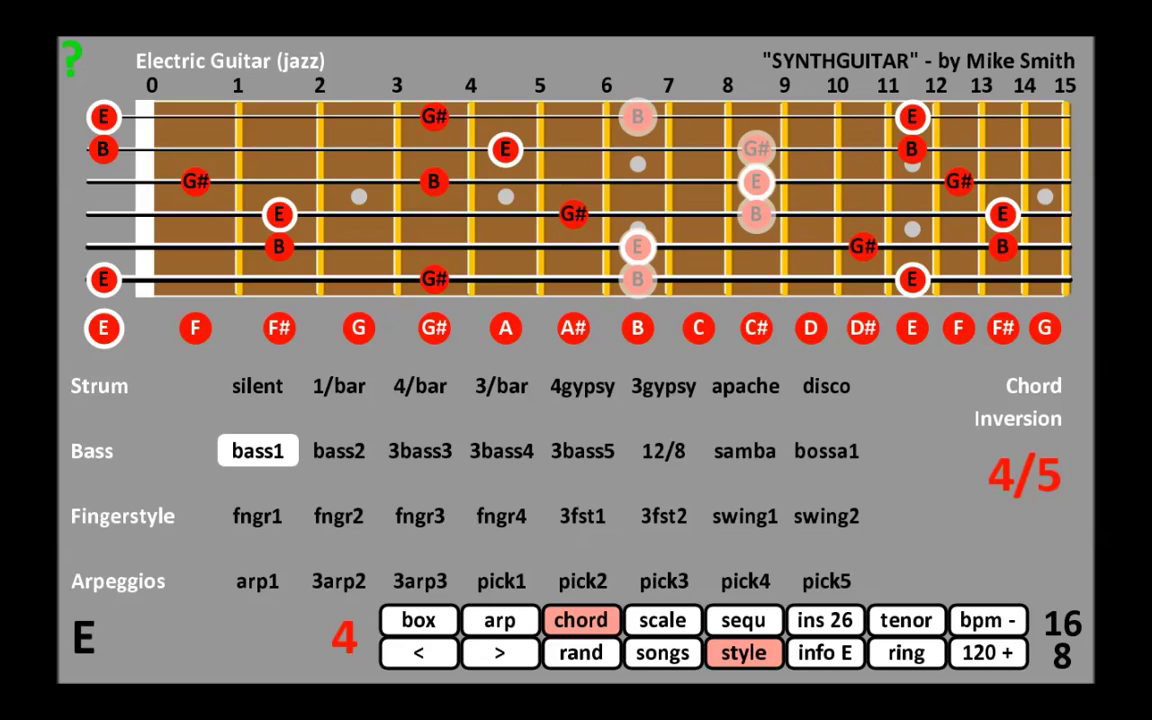
Step: Step the tempo from 96 up to 192 bpm, settle at 120 bpm, then silence the strum
left_click(1003, 622)
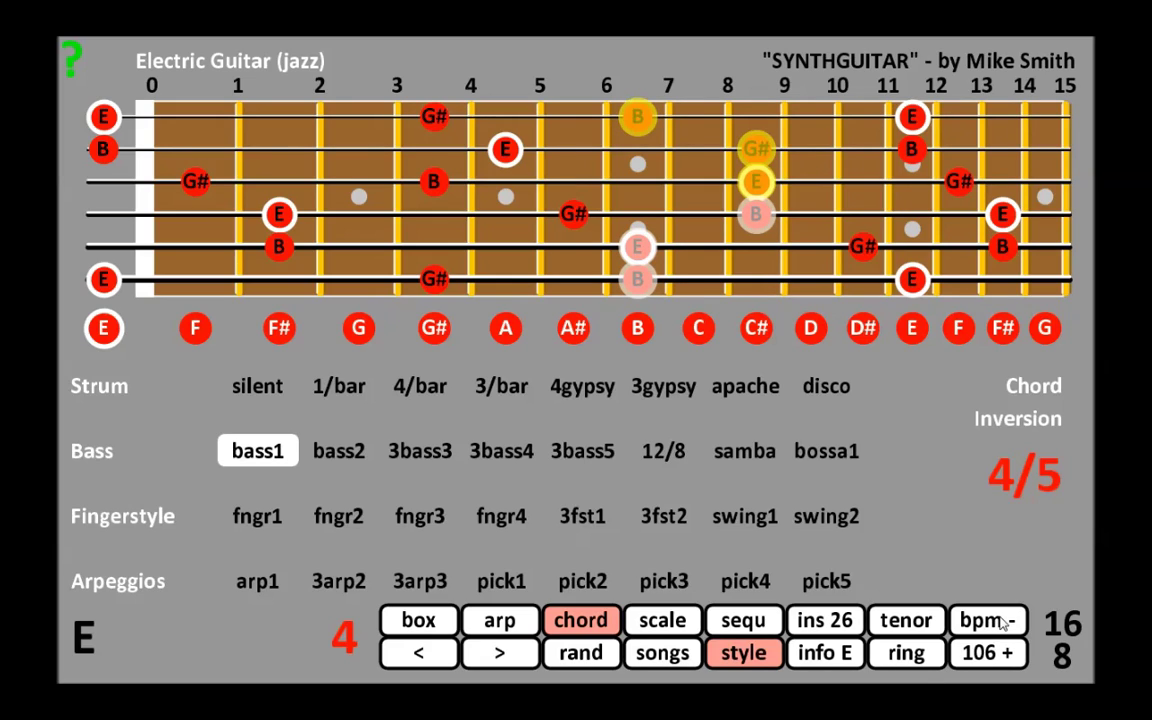
left_click(1003, 622)
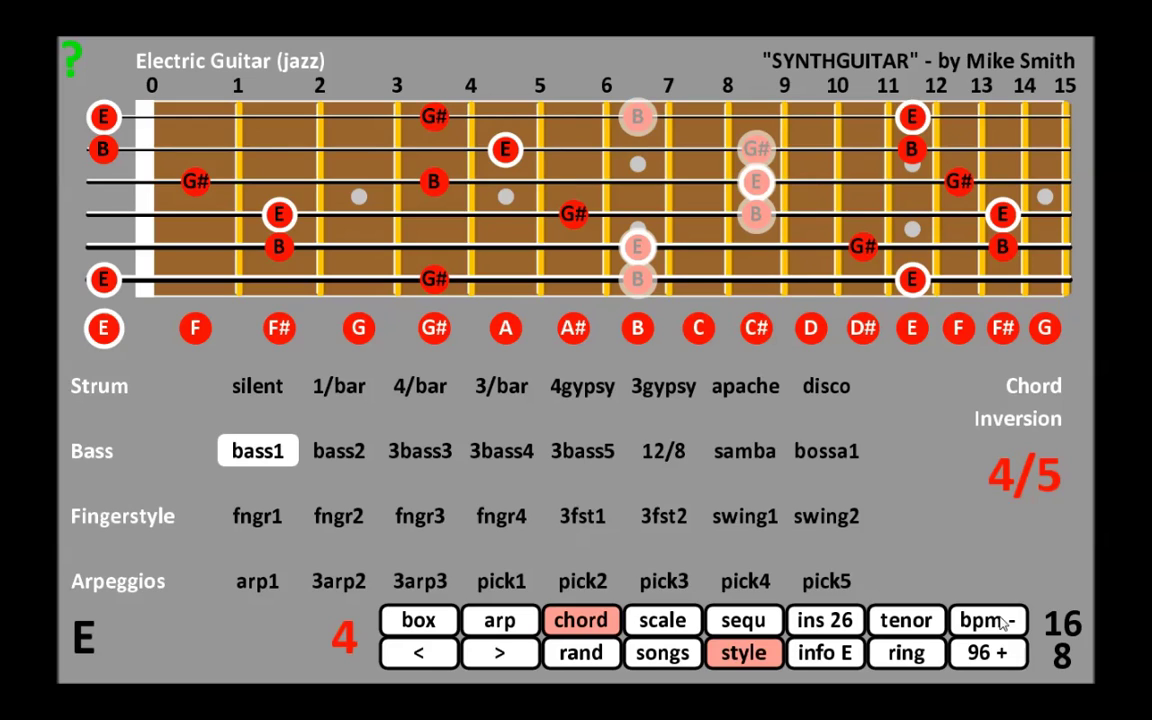
left_click(990, 656)
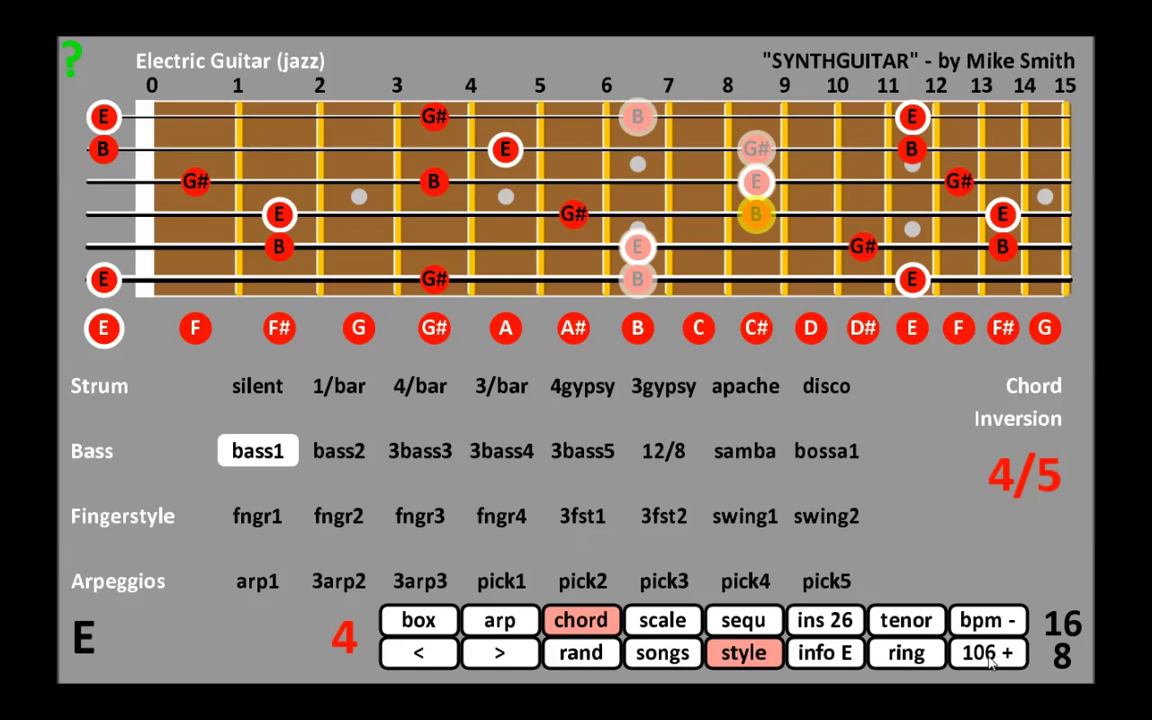
left_click(990, 656)
left_click(990, 656)
left_click(990, 656)
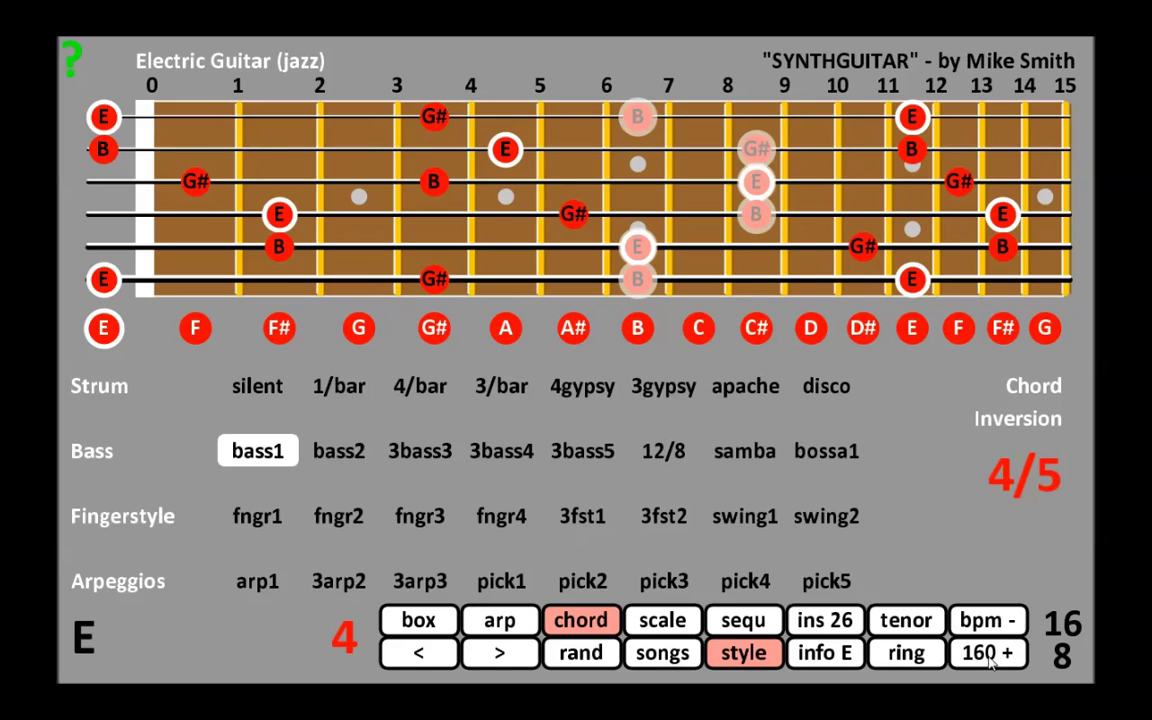
left_click(990, 656)
left_click(983, 622)
left_click(983, 622)
left_click(983, 622)
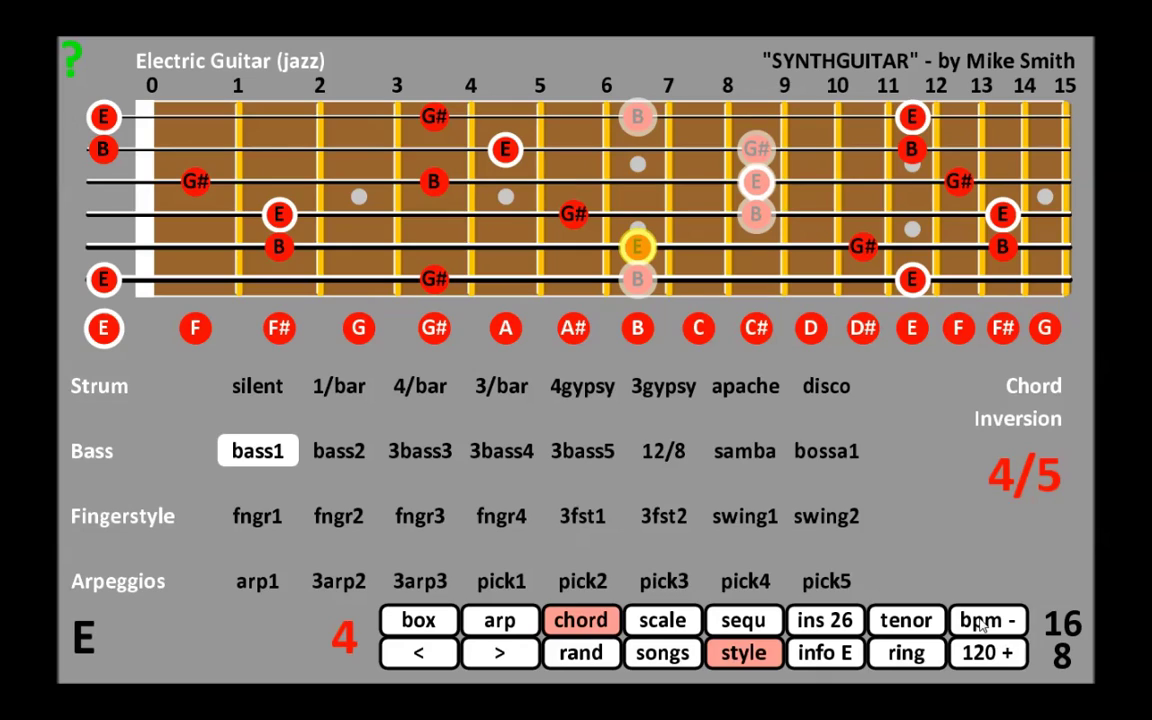
left_click(440, 666)
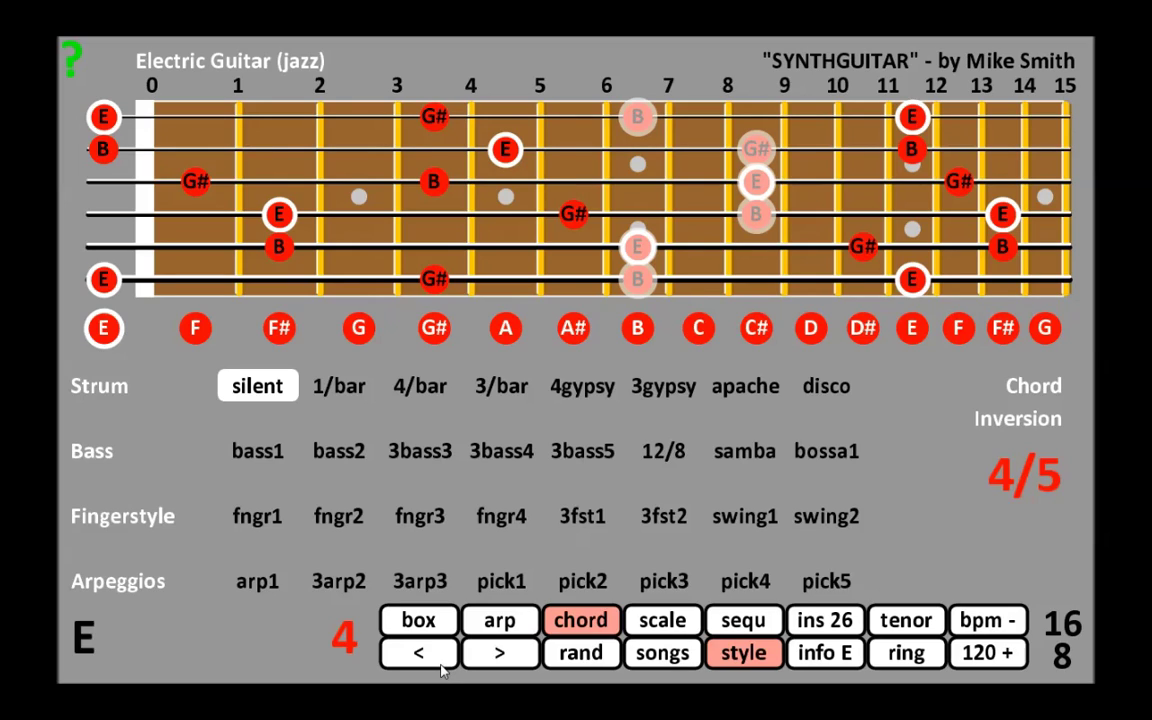
left_click(1066, 628)
left_click(1066, 628)
left_click(1066, 628)
left_click(1066, 628)
left_click(1066, 628)
left_click(1066, 655)
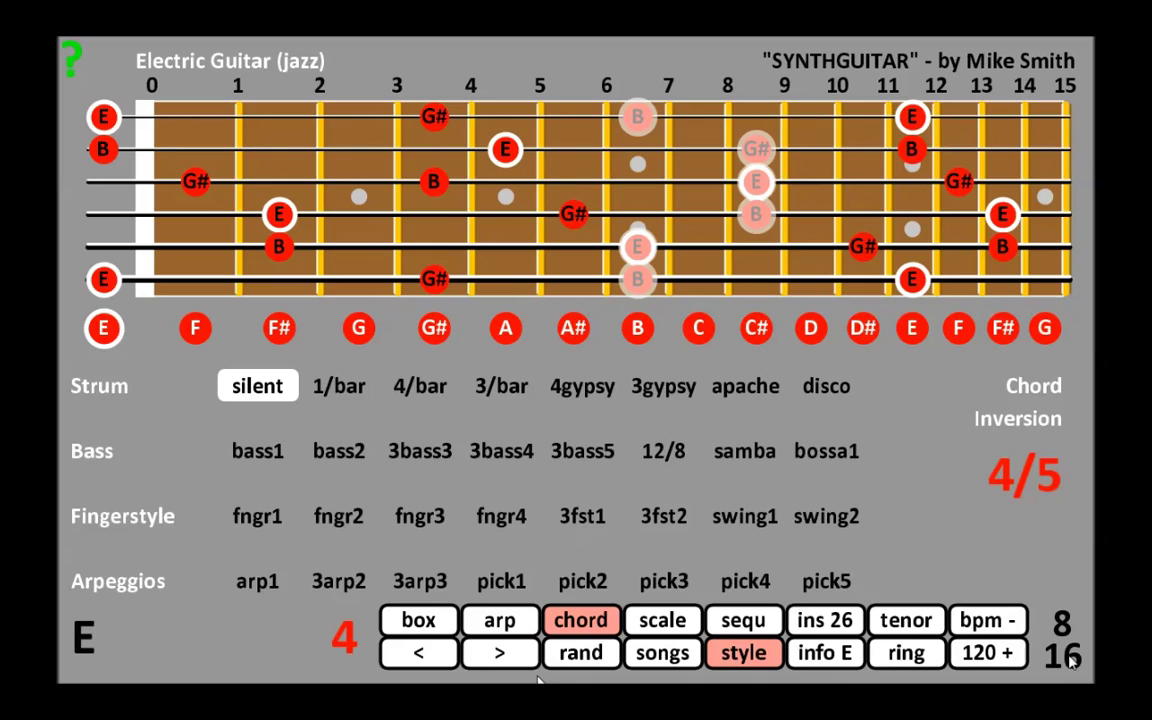
left_click(1066, 655)
left_click(1068, 655)
left_click(1068, 655)
left_click(1066, 645)
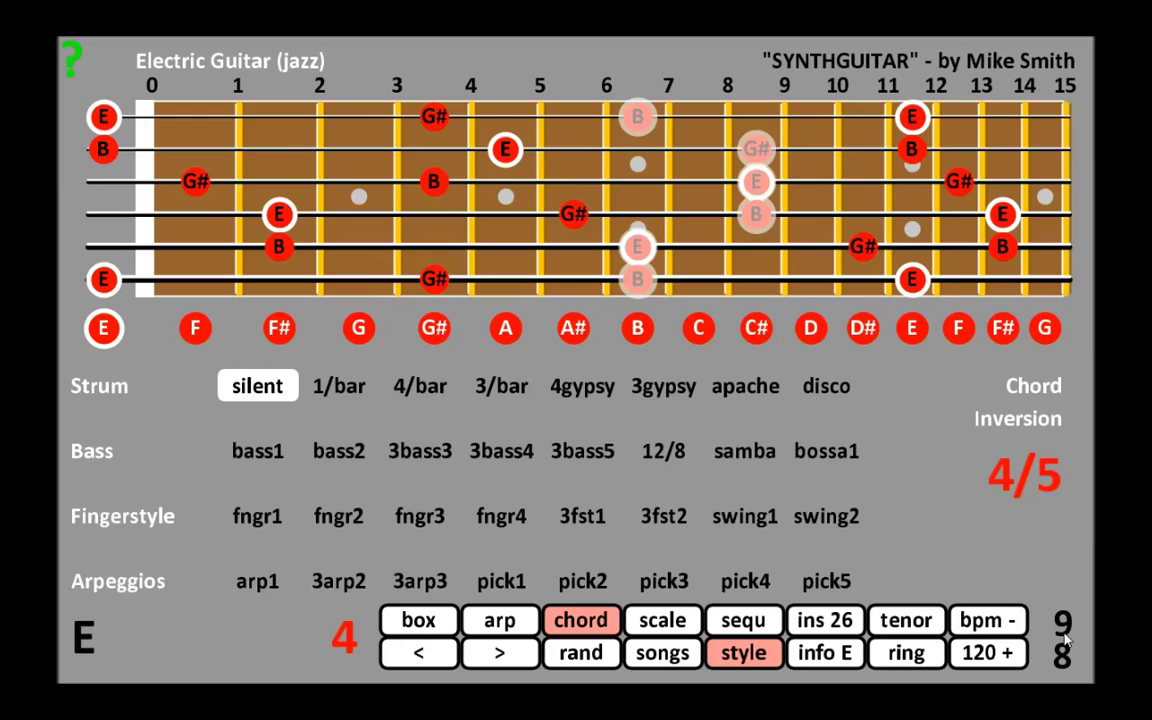
left_click(1068, 642)
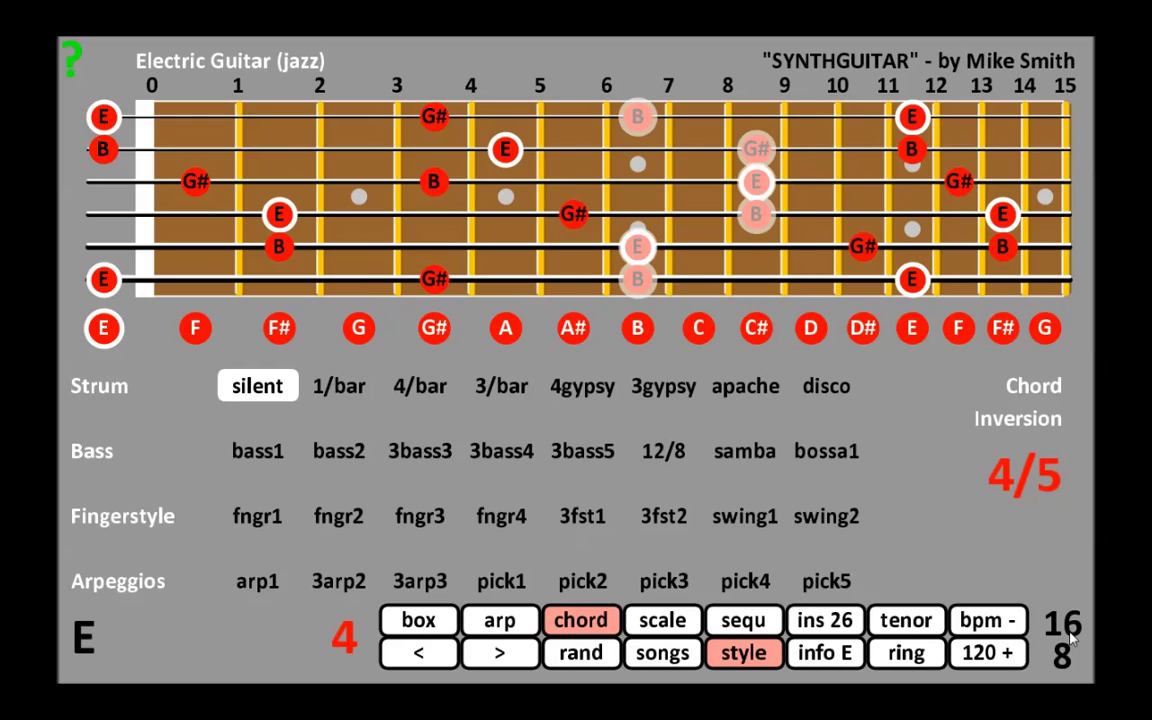